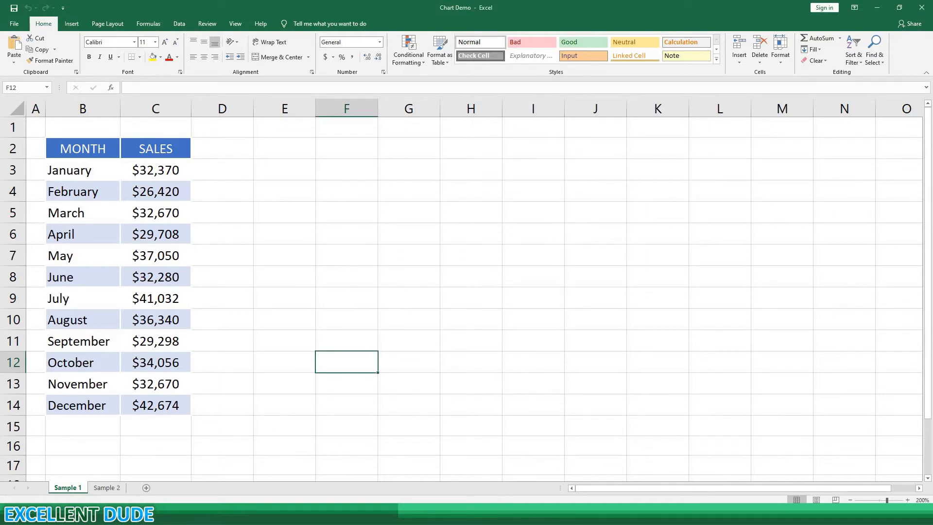
left_click(82, 108)
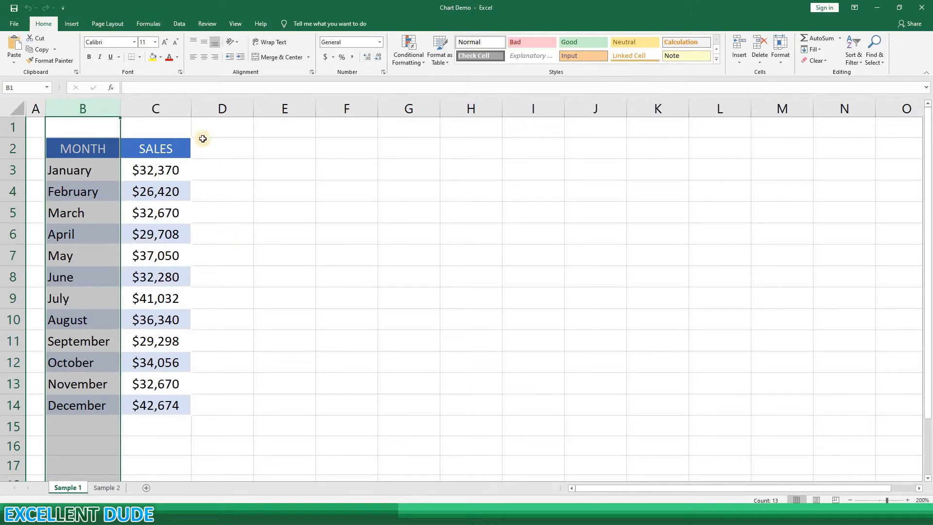
left_click(175, 106)
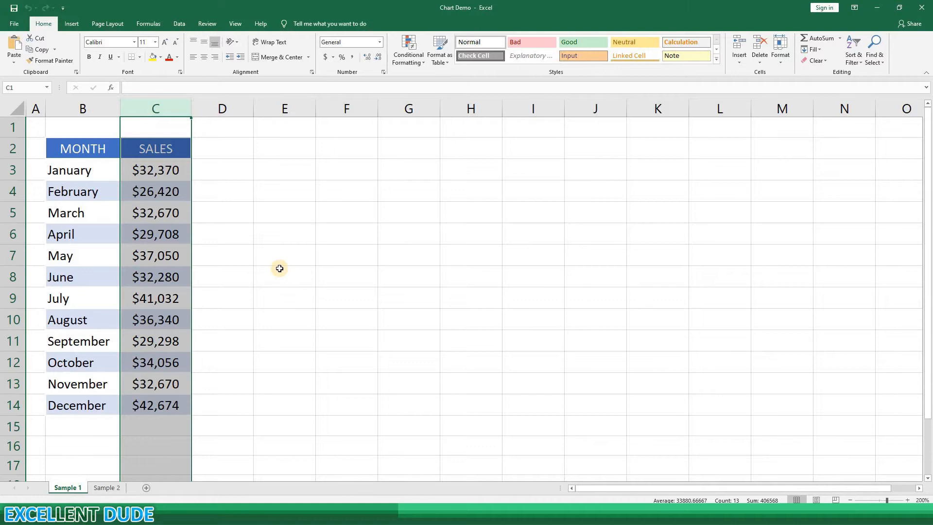
left_click(279, 268)
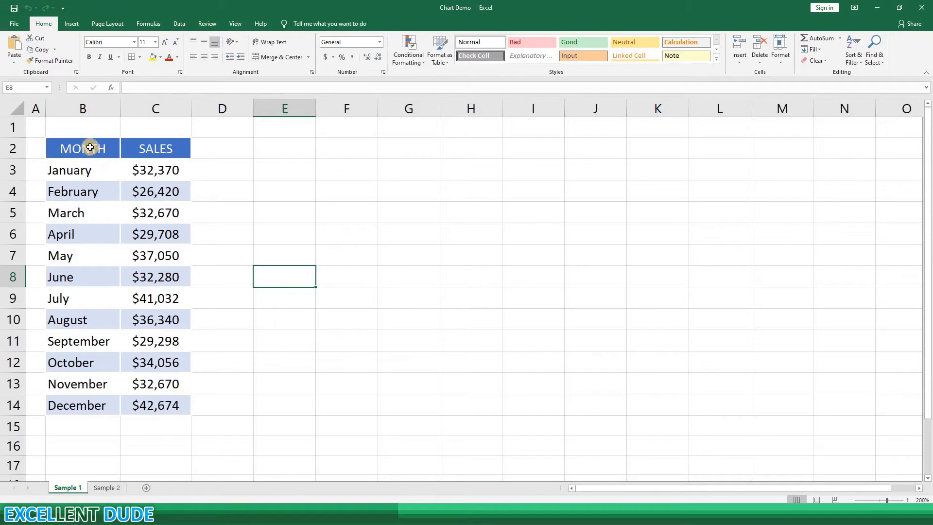
Insert a 2-D line chart from the month and sales data in B2:C14
left_click_drag(88, 147, 165, 403)
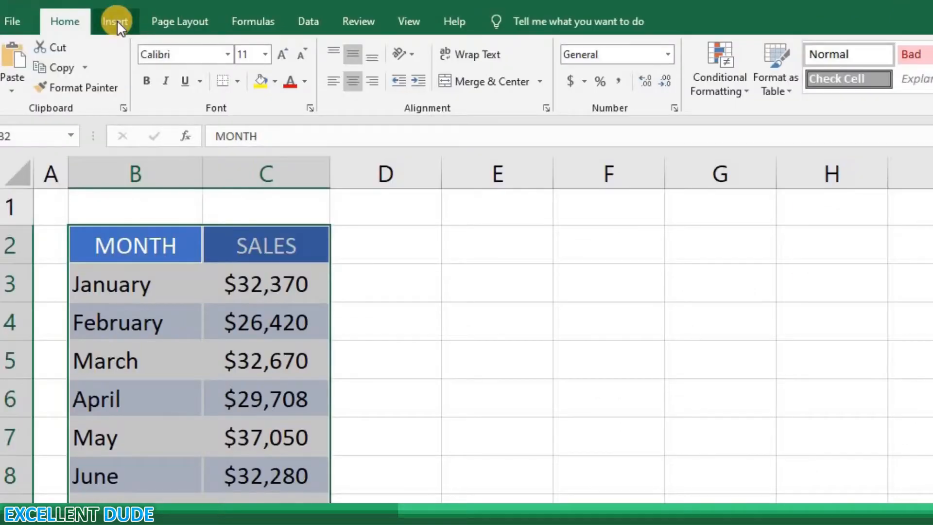
left_click(117, 21)
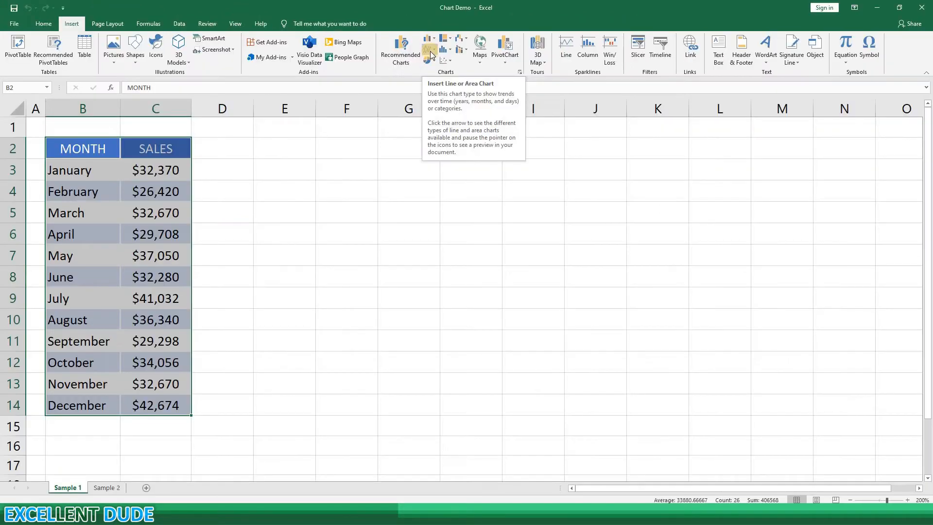
left_click(430, 50)
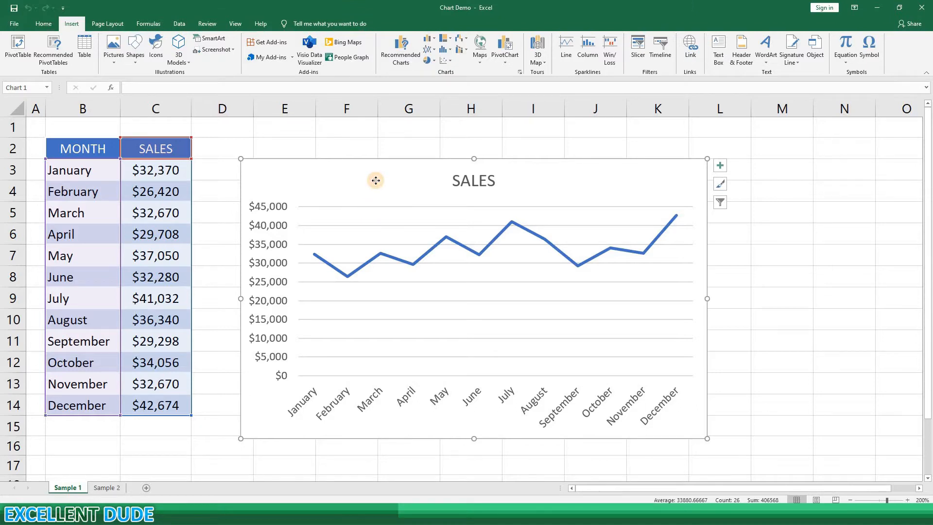
Move the line chart beside the table at row 2 and enlarge it to extend through column L and down to row 17
left_click_drag(367, 174, 331, 153)
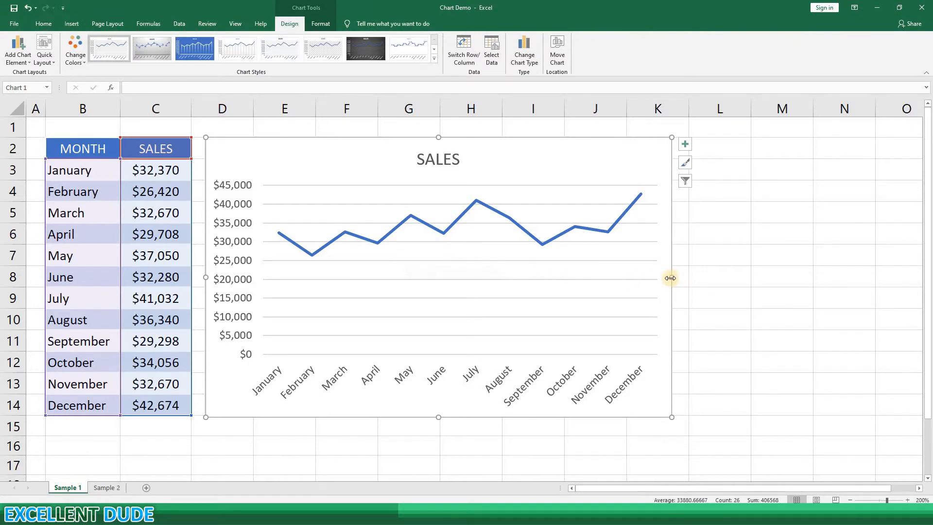
left_click_drag(671, 277, 604, 340)
left_click_drag(478, 417, 477, 466)
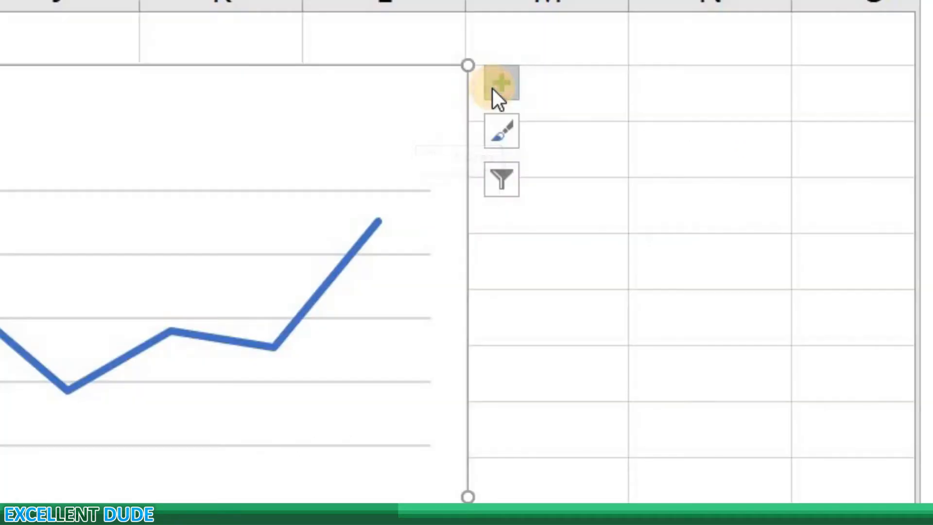
Add axis titles to the sales line chart
left_click(764, 145)
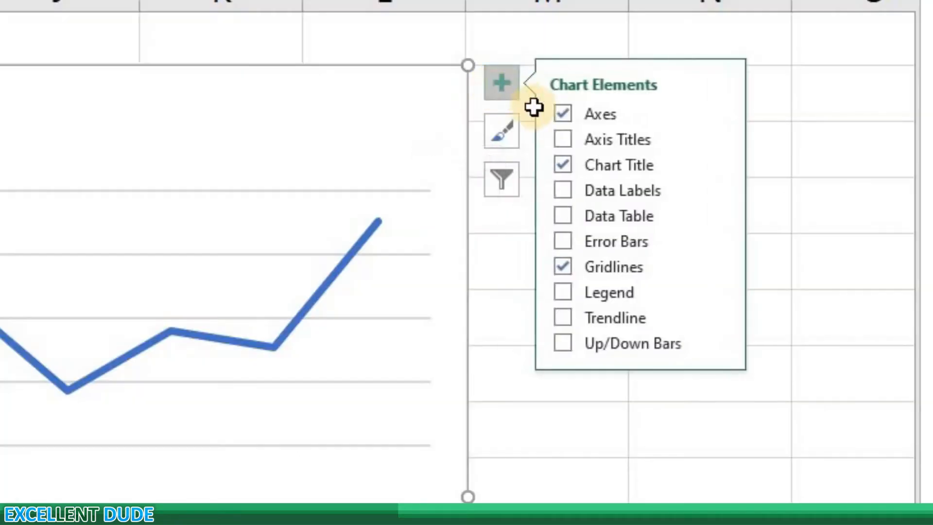
left_click(562, 140)
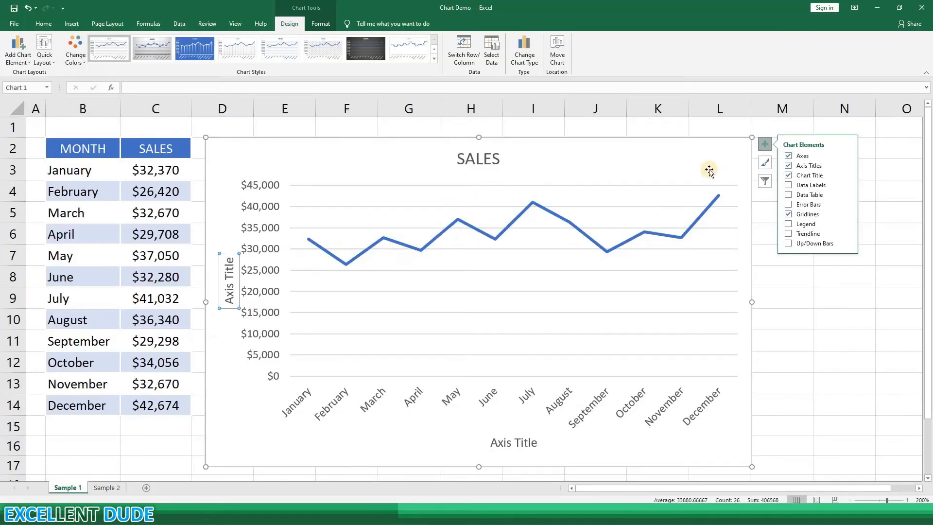
left_click(700, 167)
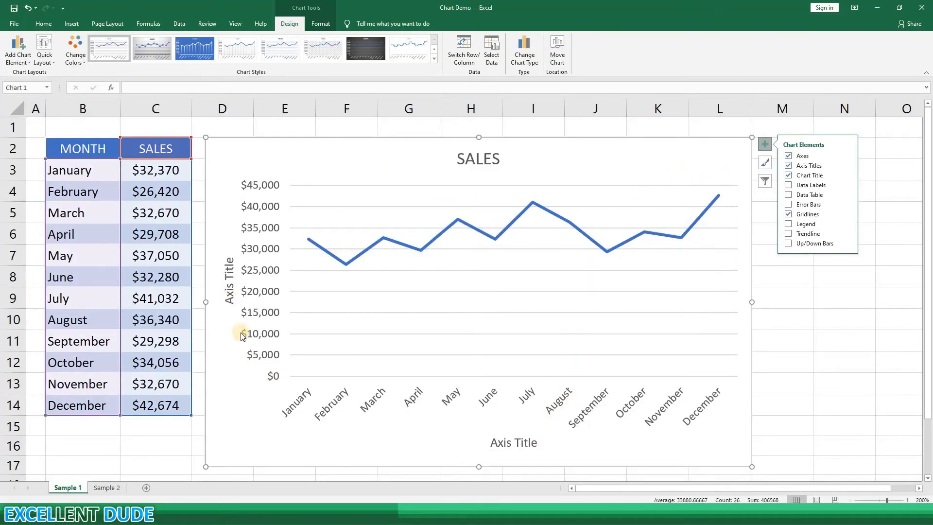
Change the horizontal axis title of the chart to "Months"
left_click(517, 442)
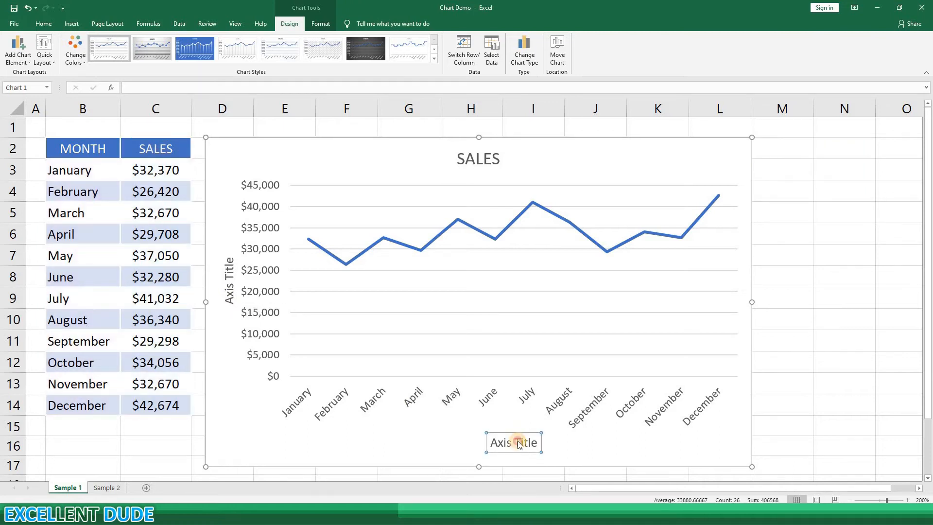
triple_click(518, 443)
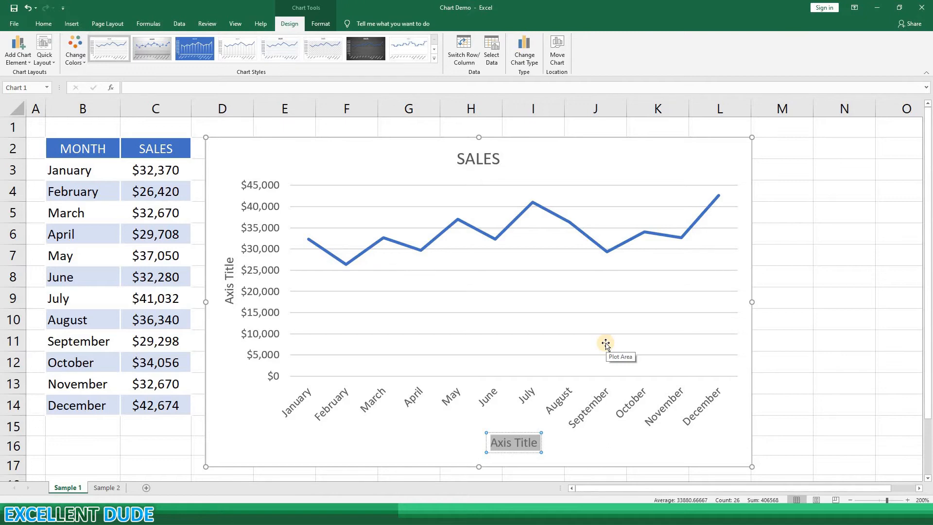
type("Months")
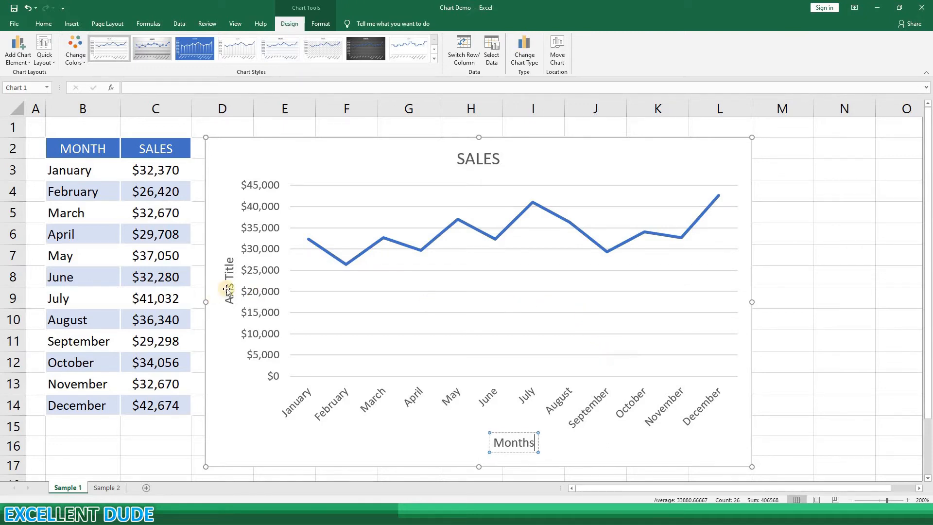
Change the vertical axis title of the chart to "Sales"
left_click(228, 289)
triple_click(229, 288)
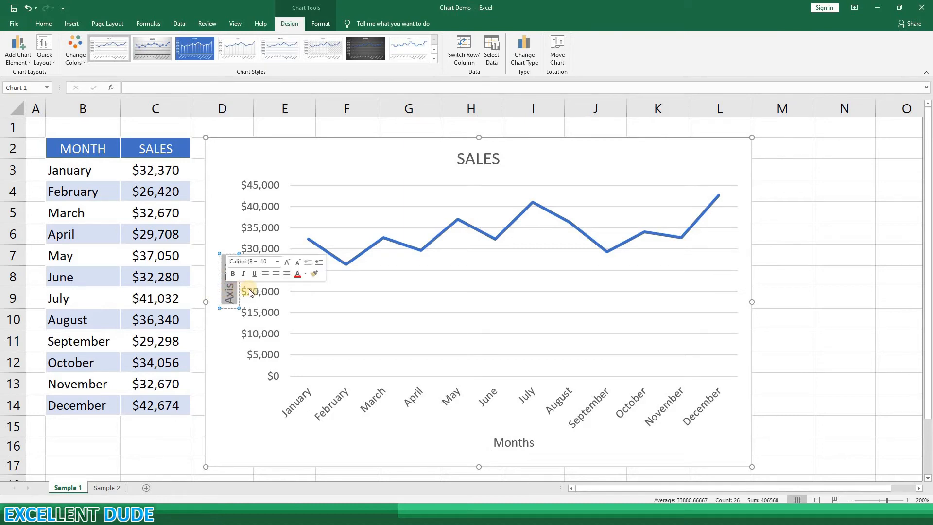
type("Sales")
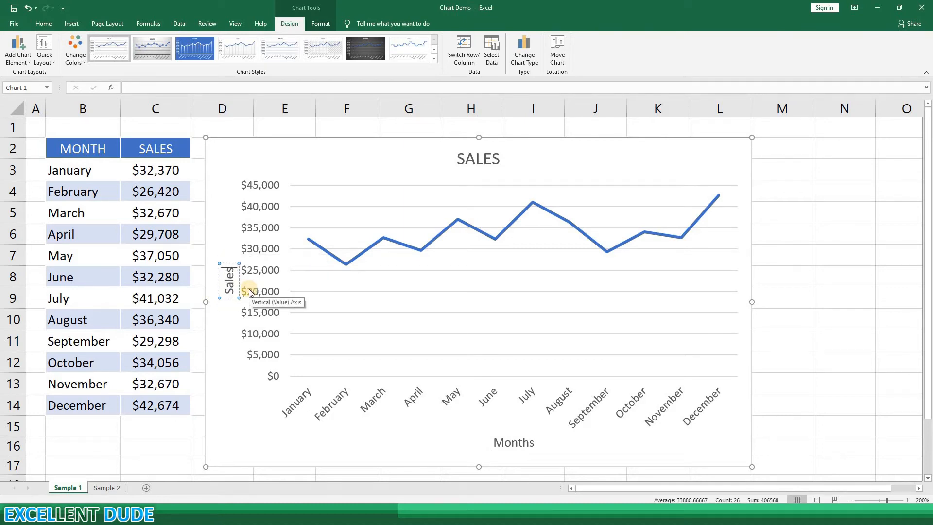
key("Return")
left_click(346, 406)
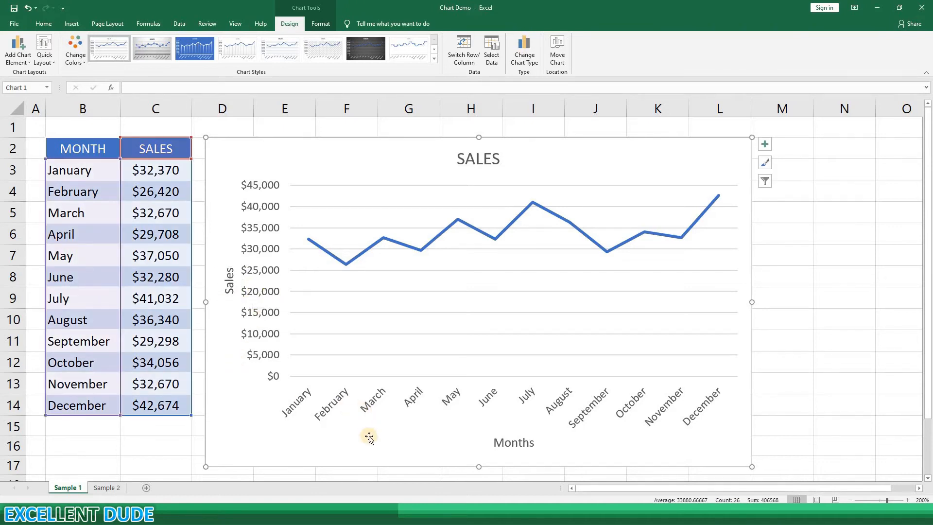
Format the "Months" axis title with font size 14, bold and the blue theme colour
left_click(508, 442)
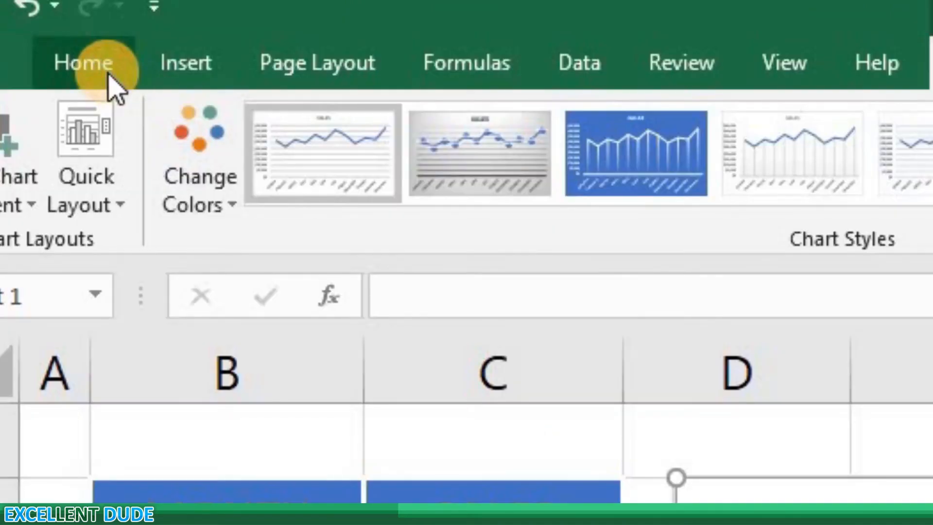
left_click(109, 76)
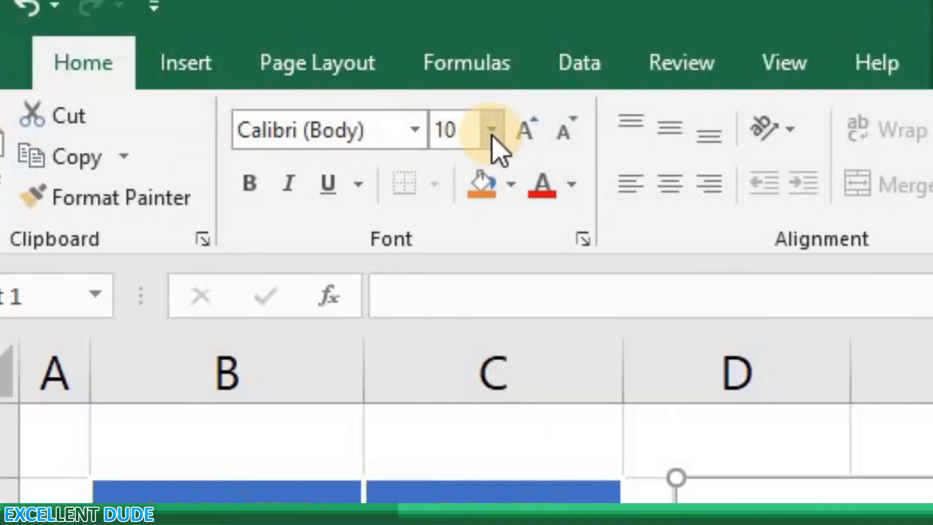
left_click(492, 136)
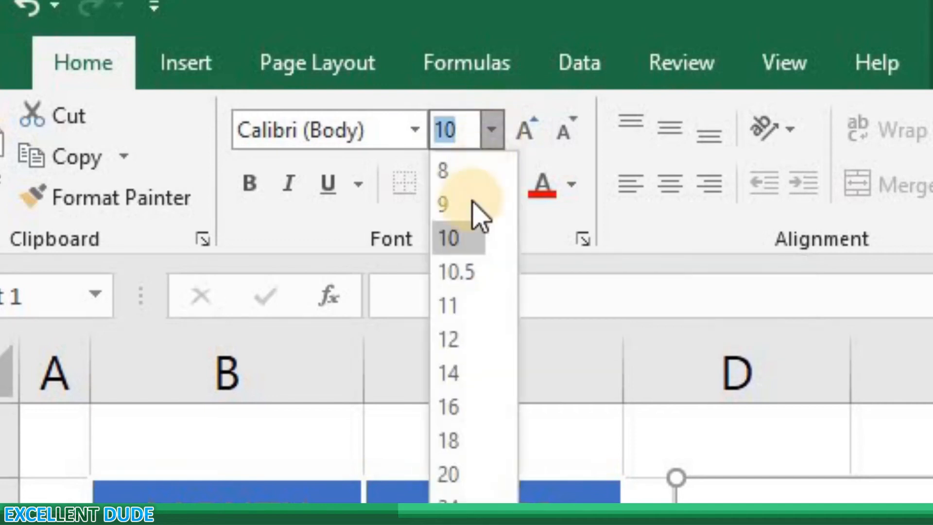
left_click(471, 369)
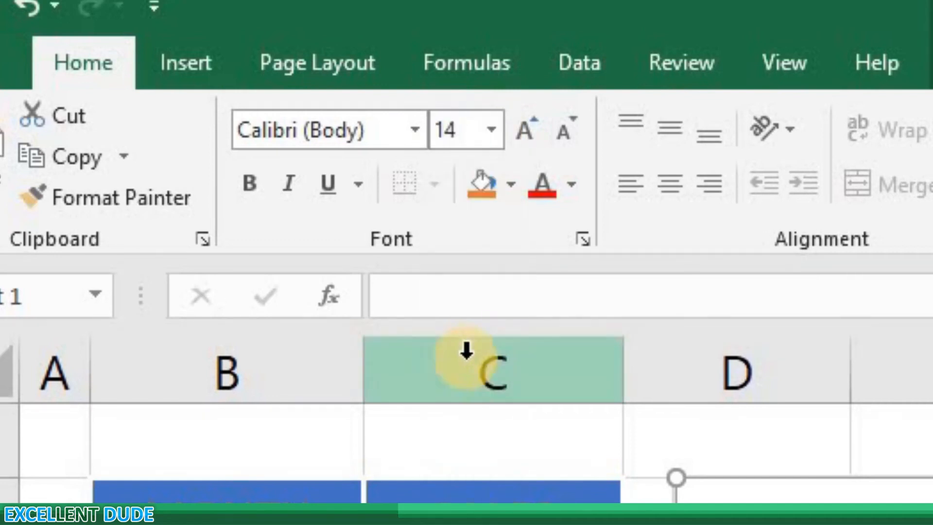
left_click(251, 183)
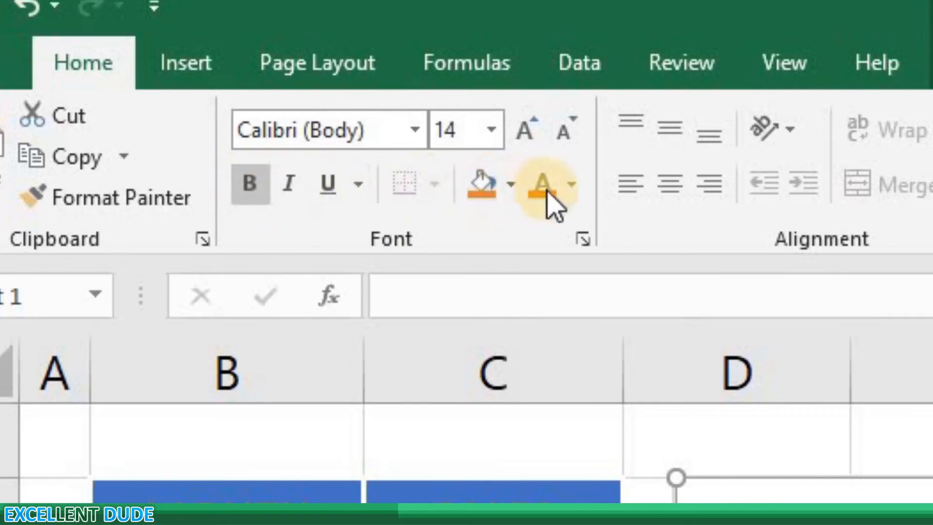
left_click(568, 189)
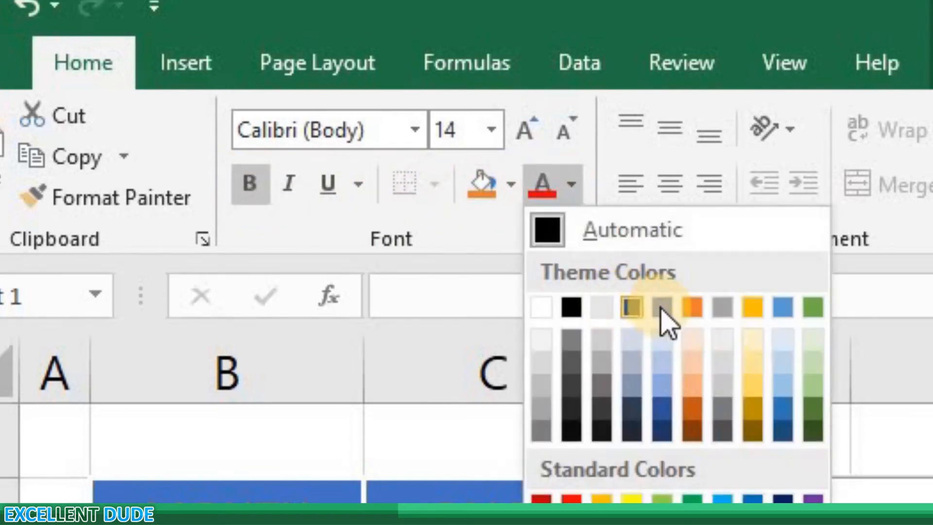
left_click(662, 307)
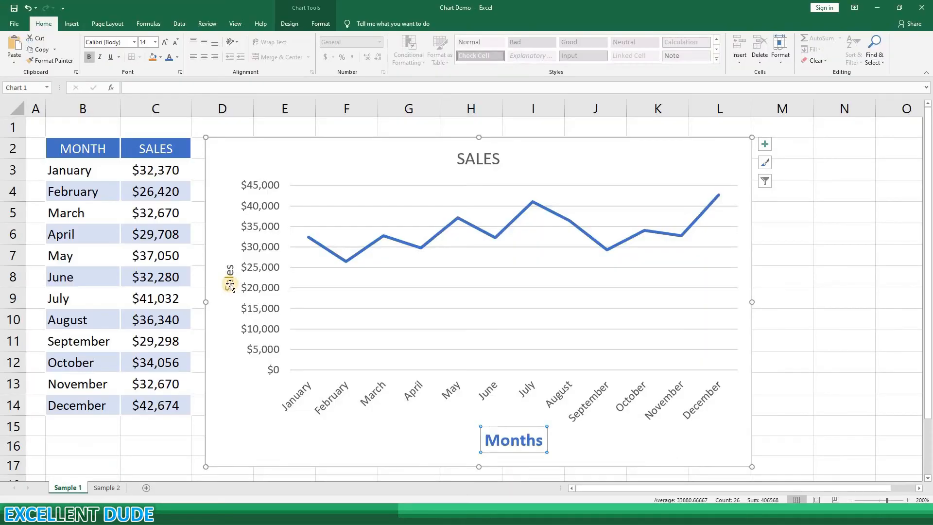
Format the vertical "Sales" axis title to match the "Months" title: size 14, bold and blue
left_click(230, 283)
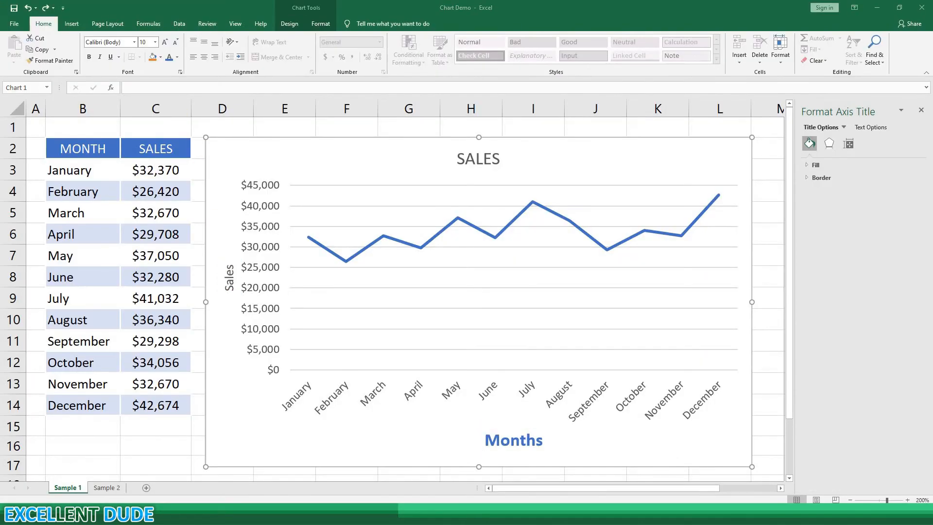
left_click(228, 274)
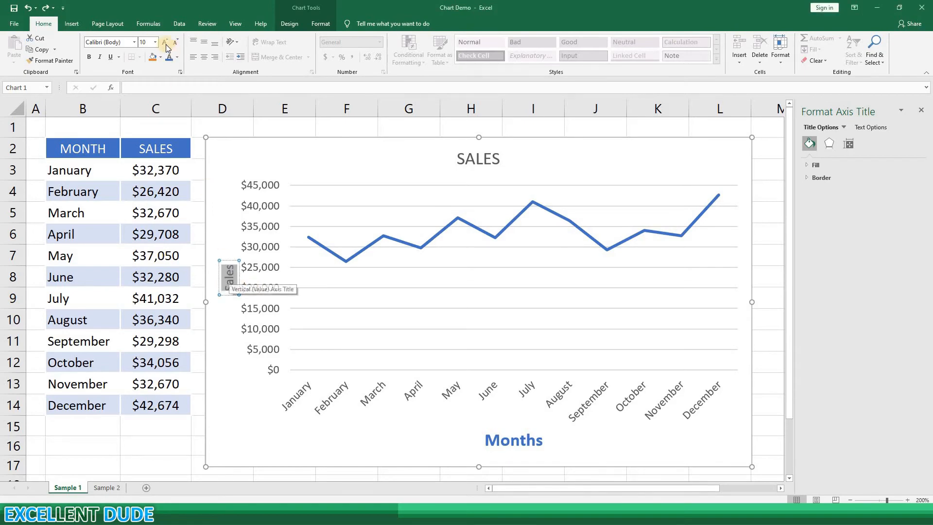
left_click(155, 42)
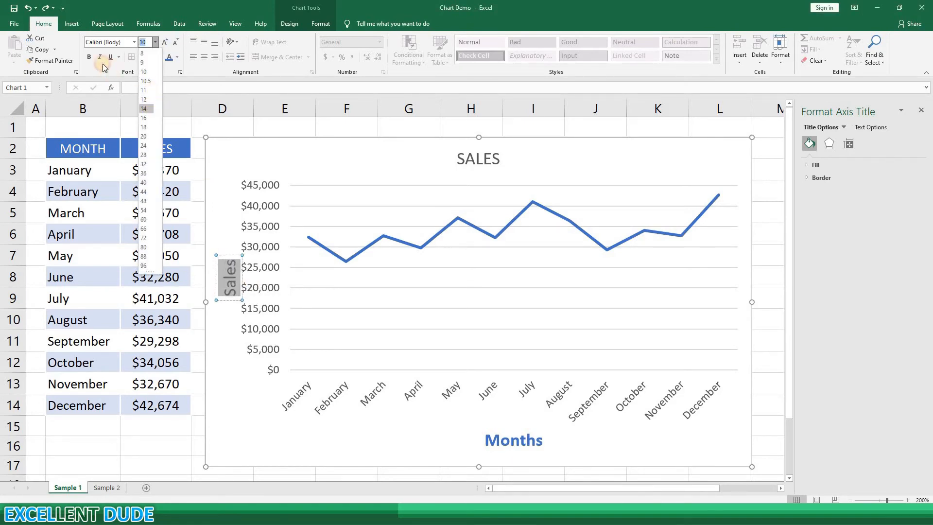
left_click(89, 57)
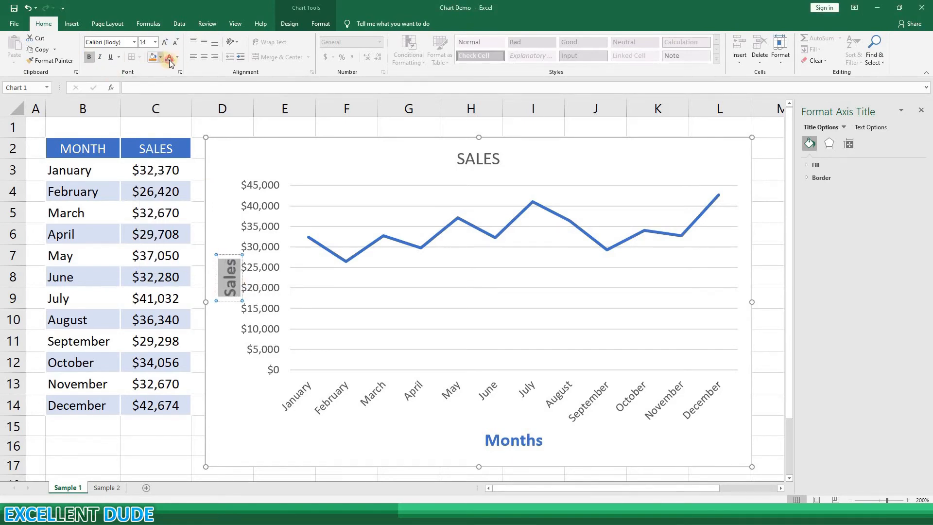
Make the "SALES" chart title bold and blue, like the axis titles
left_click(459, 156)
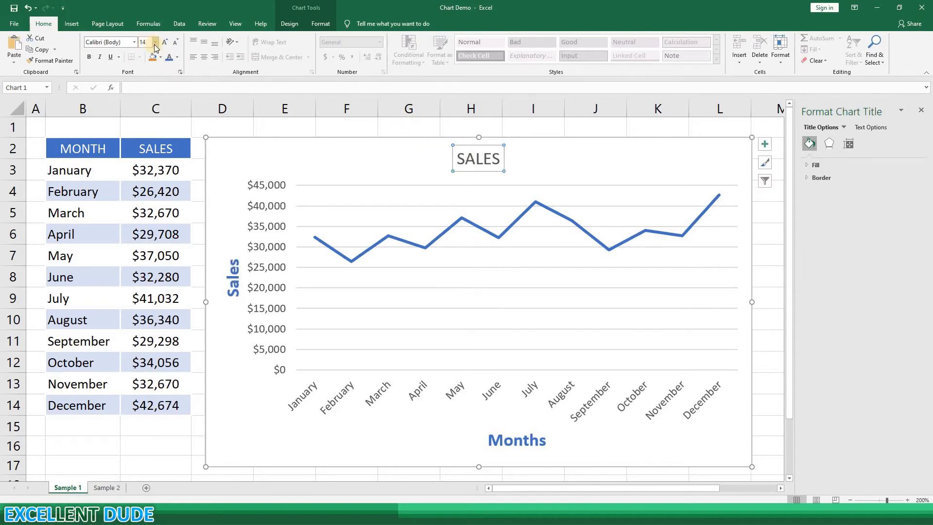
left_click(89, 57)
left_click(173, 60)
left_click(561, 163)
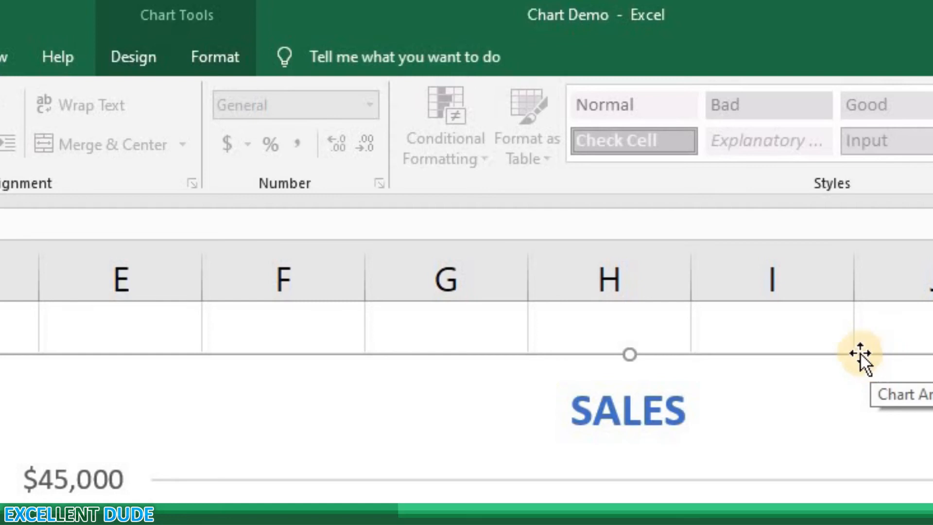
Open the chart type choices for the sales chart and preview the stacked line, Line with Markers and Stacked Line with Markers variants
left_click(157, 54)
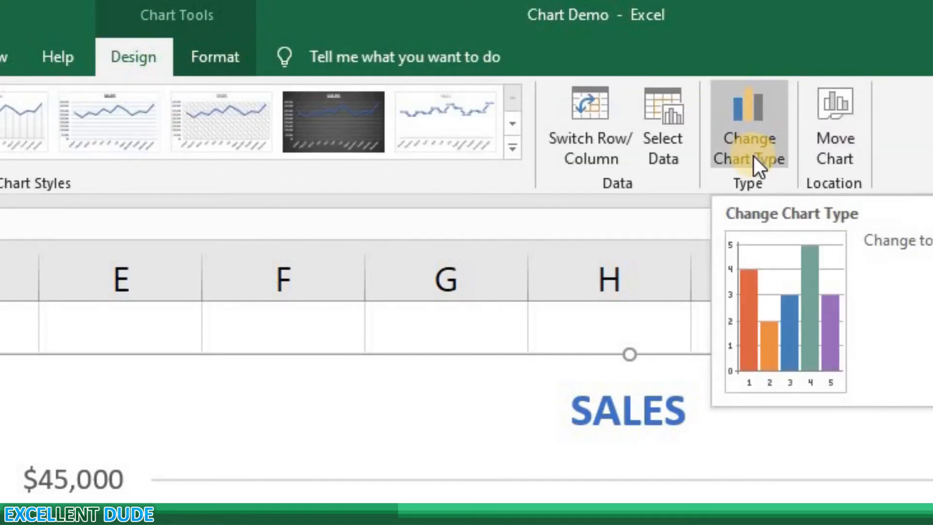
left_click(753, 156)
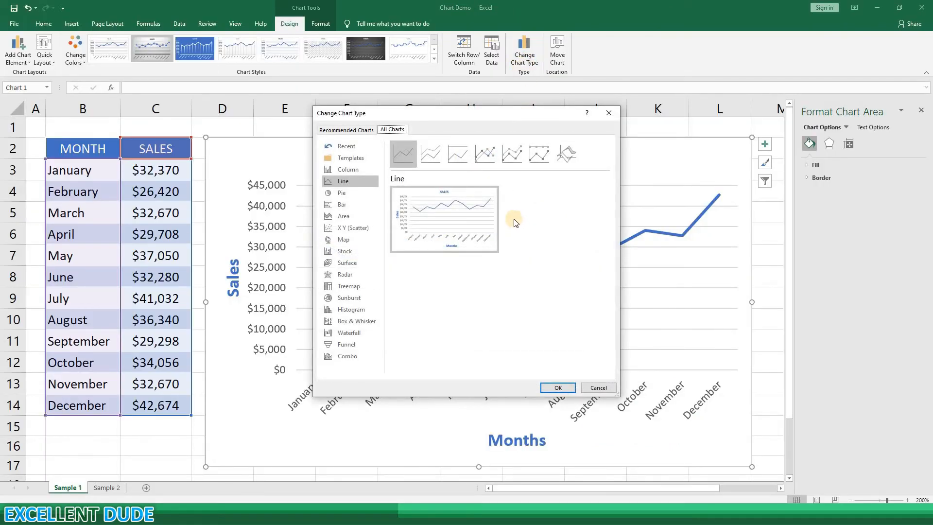
left_click(434, 160)
mouse_move(440, 208)
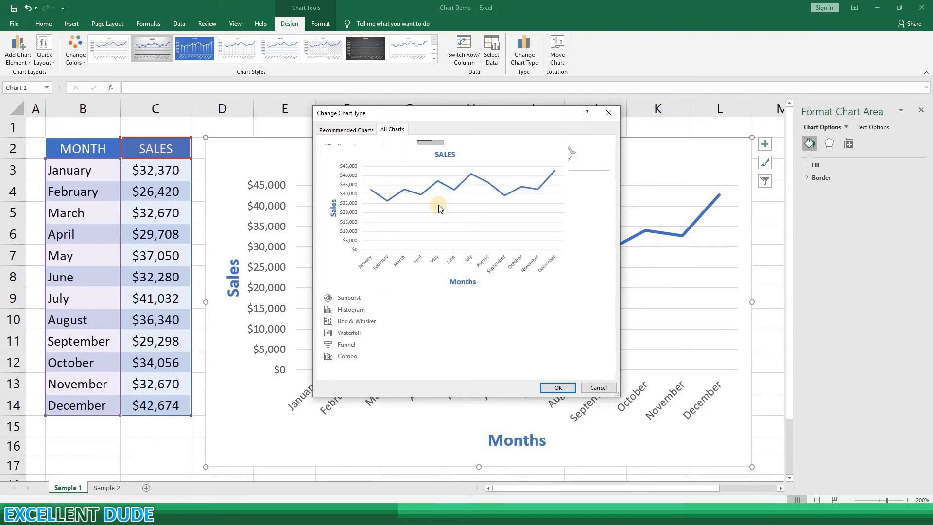
left_click(480, 153)
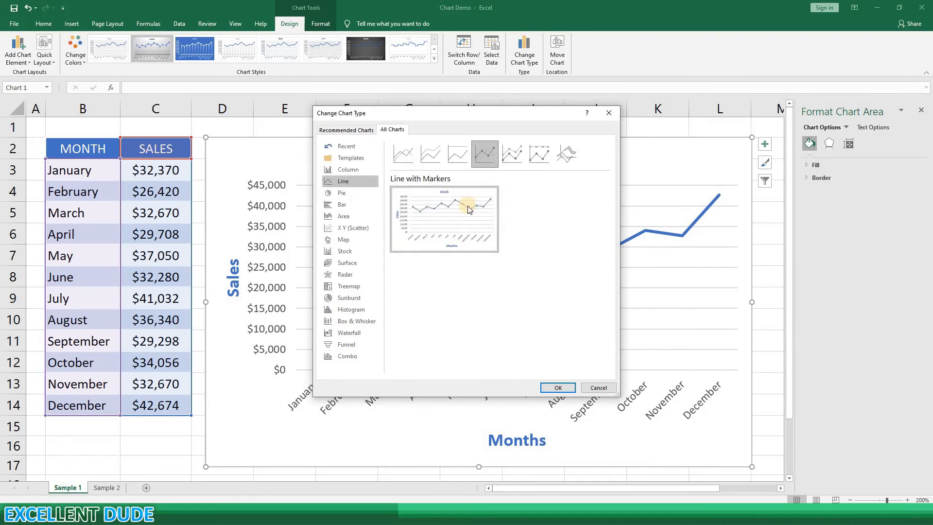
mouse_move(467, 209)
left_click(511, 154)
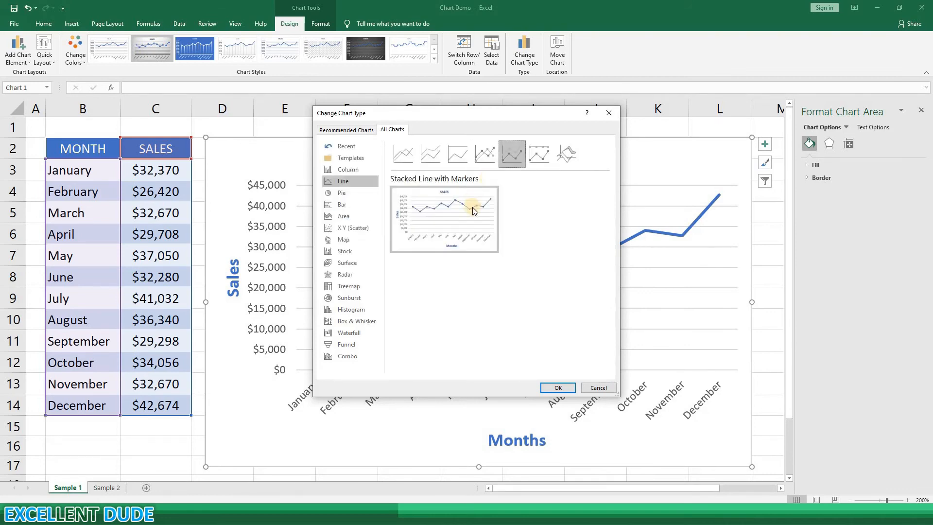
Preview how the monthly sales data looks as a Clustered Column chart and as a bar chart
left_click(356, 169)
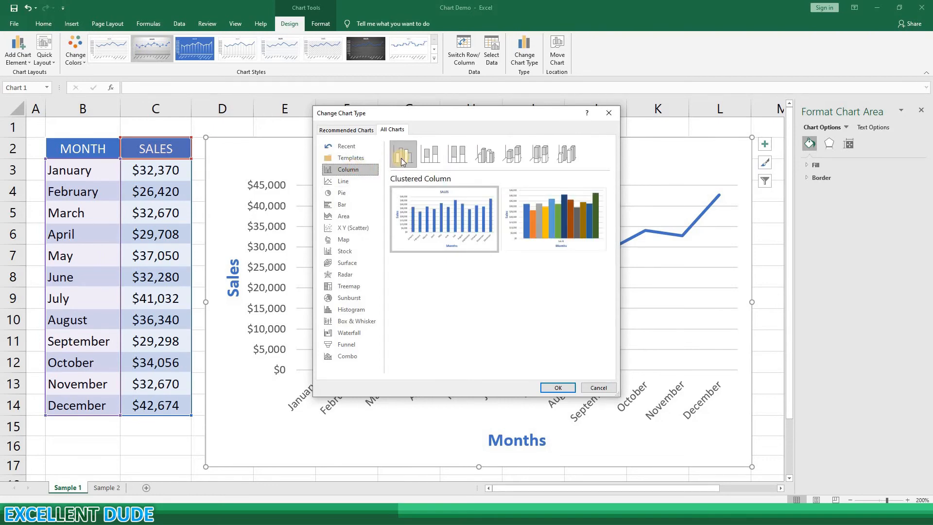
mouse_move(431, 214)
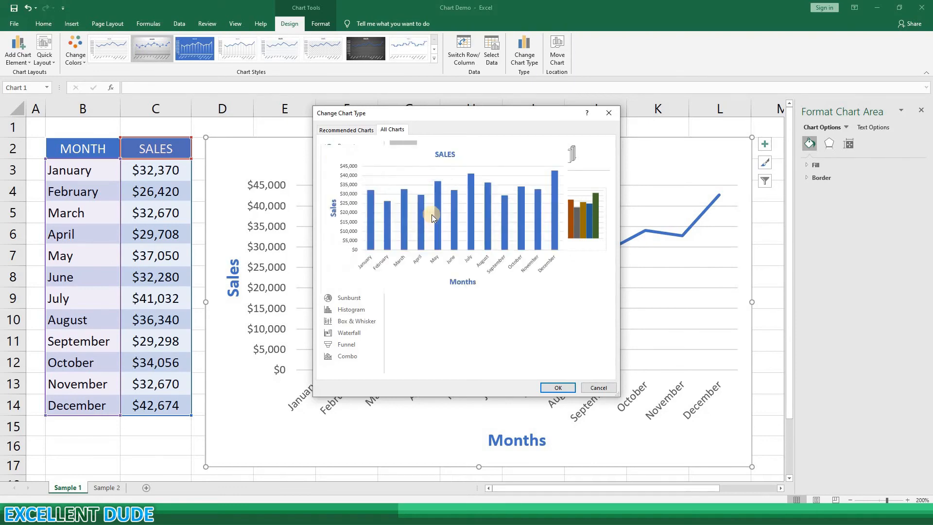
left_click(341, 204)
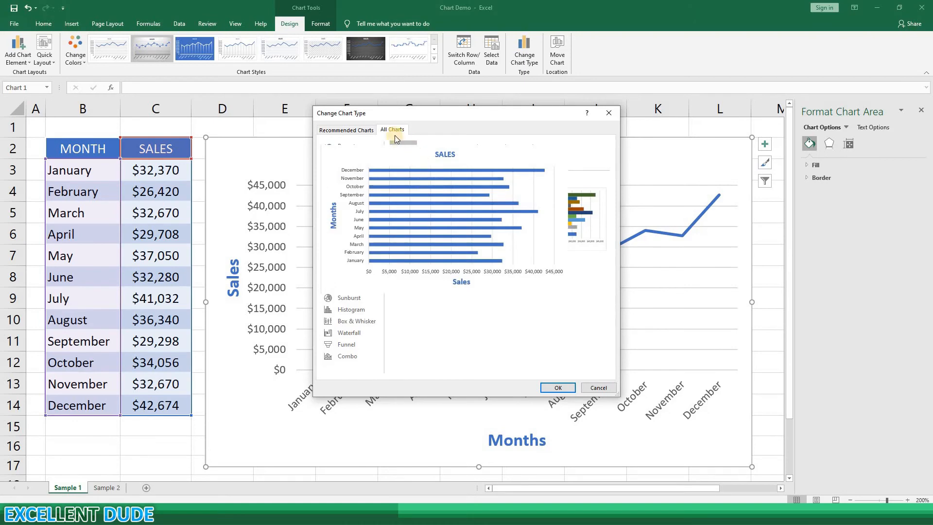
Change the sales chart to the Line with Markers type
left_click(346, 182)
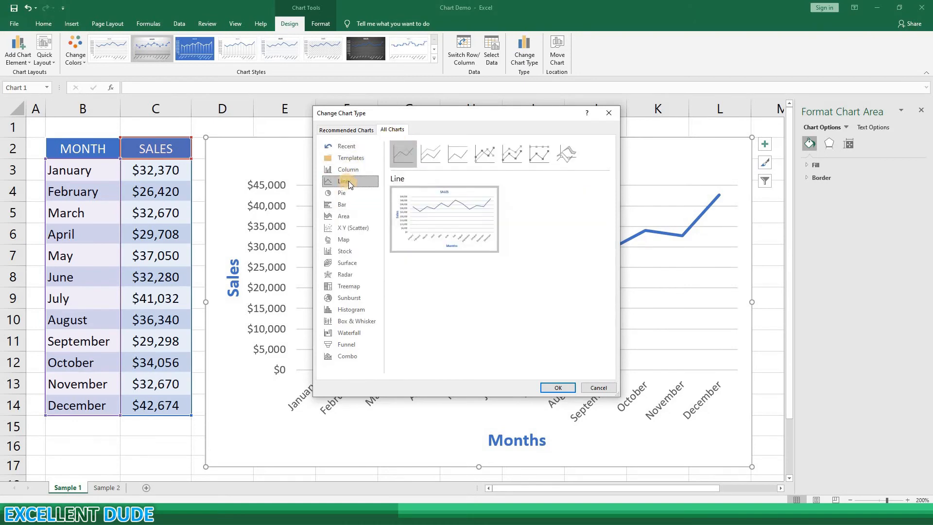
left_click(481, 155)
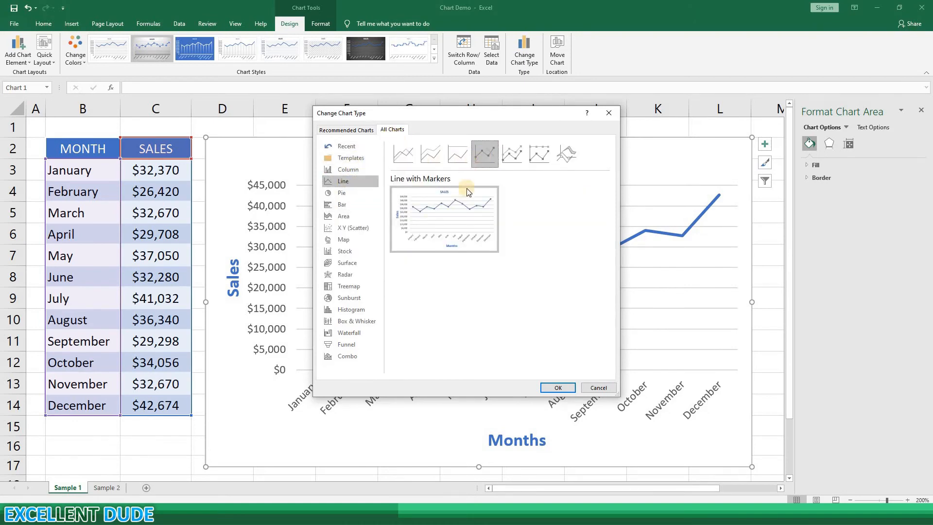
mouse_move(473, 236)
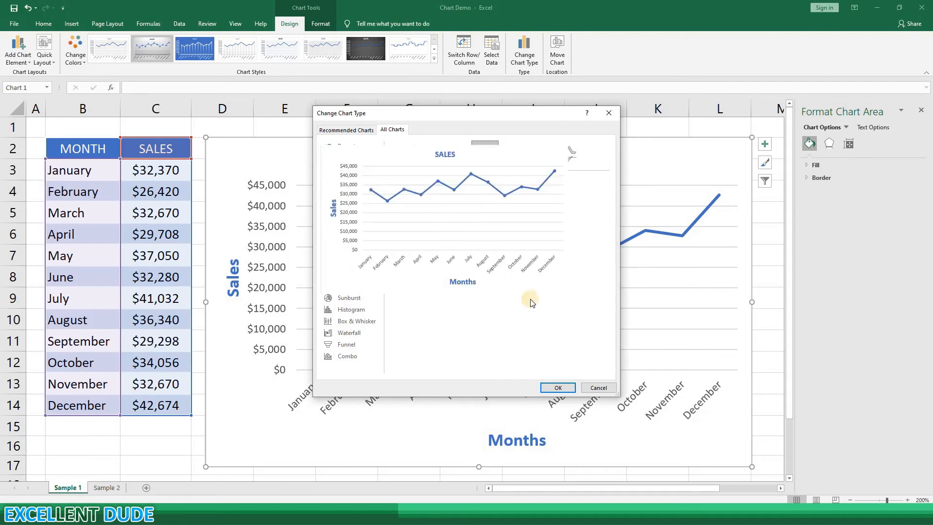
left_click(558, 387)
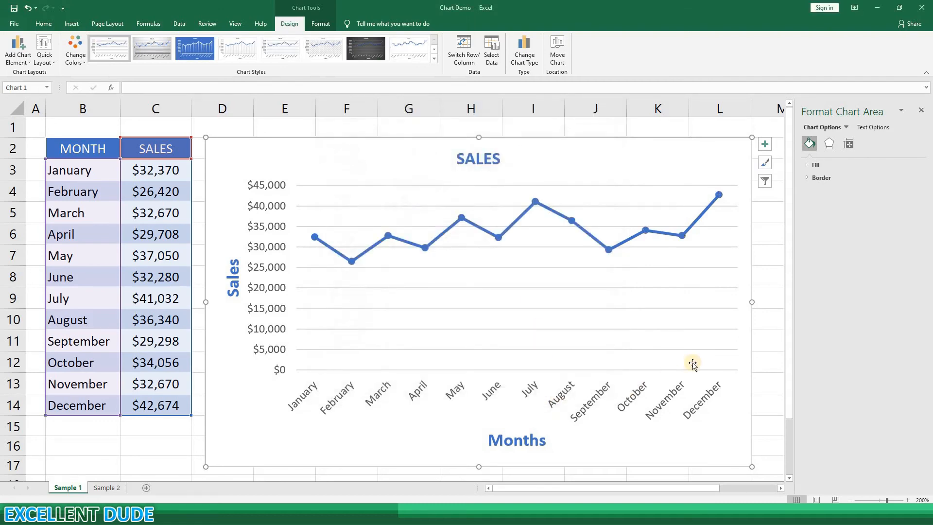
Deselect the chart and close the formatting pane, leaving an empty cell beside the chart selected
left_click(767, 334)
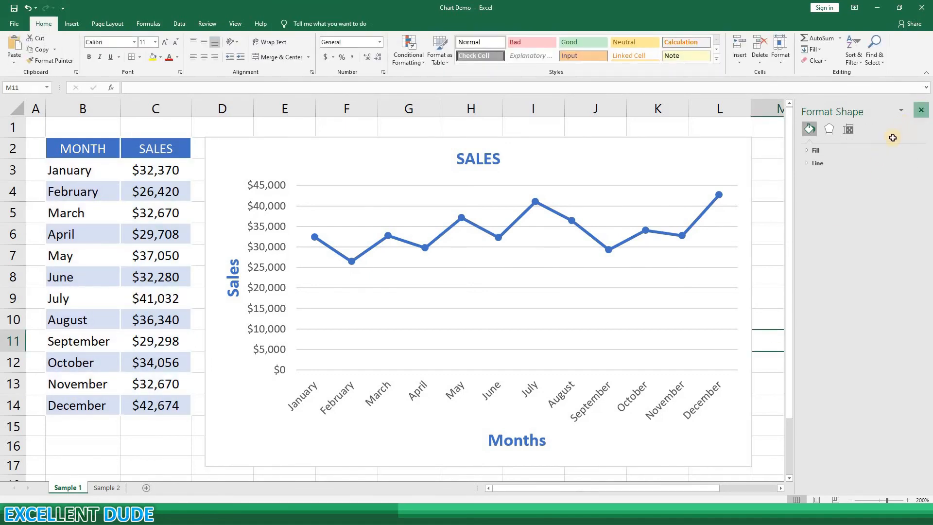
left_click(921, 110)
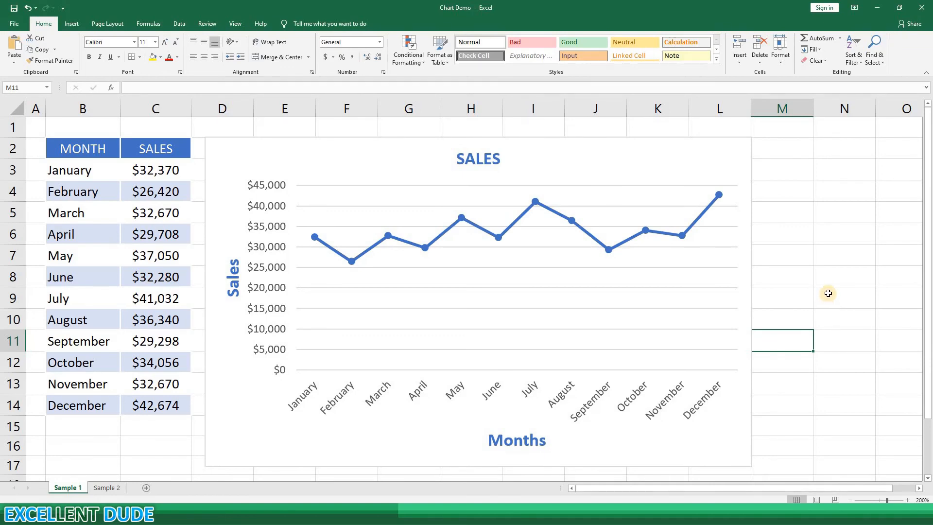
left_click(828, 293)
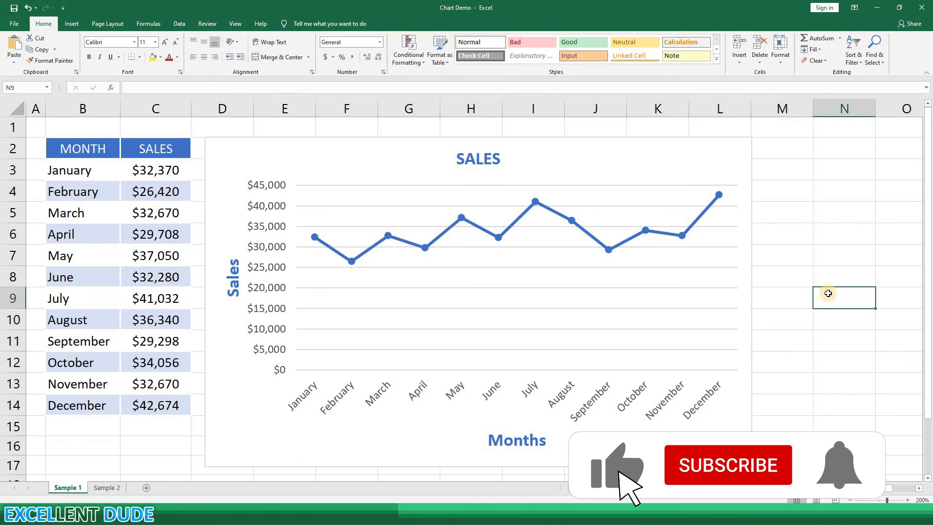